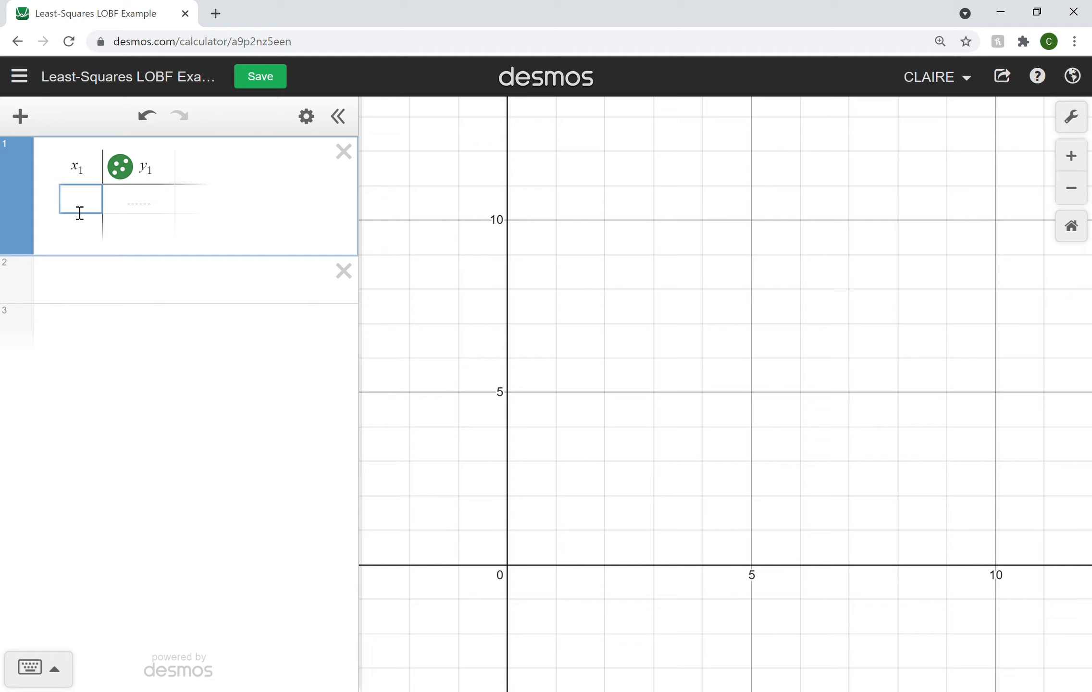
Step: Fill the x₁ column of the table with the values 1, 2, 3, 4 and 5
type("1")
key("Return")
type("2")
key("Return")
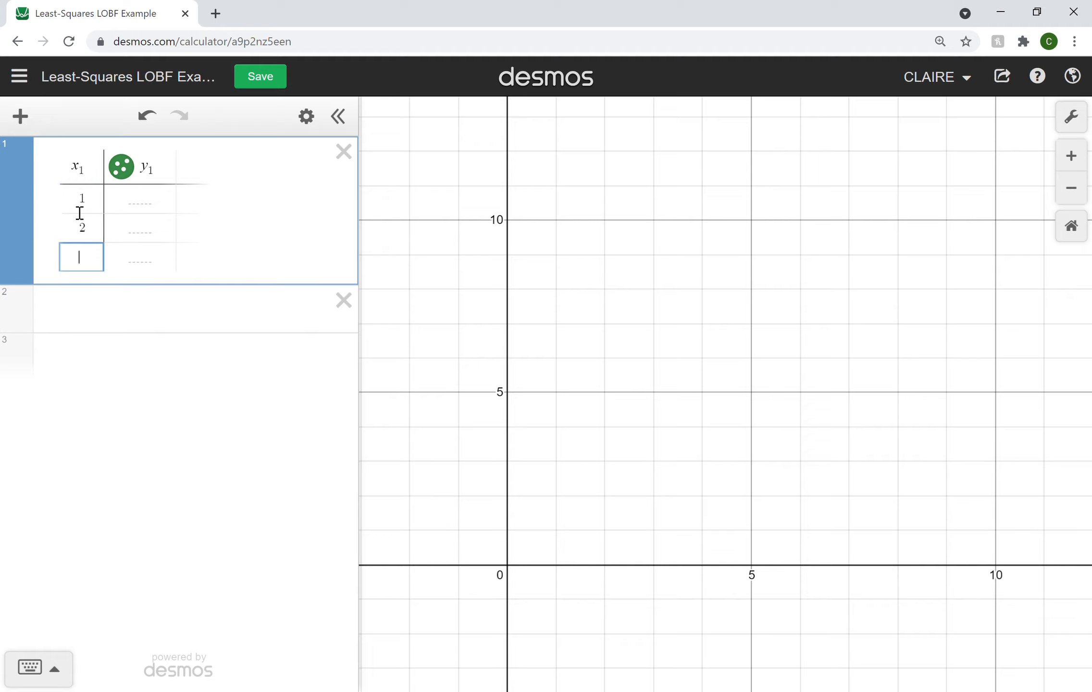
type("3")
key("Return")
type("4")
key("Return")
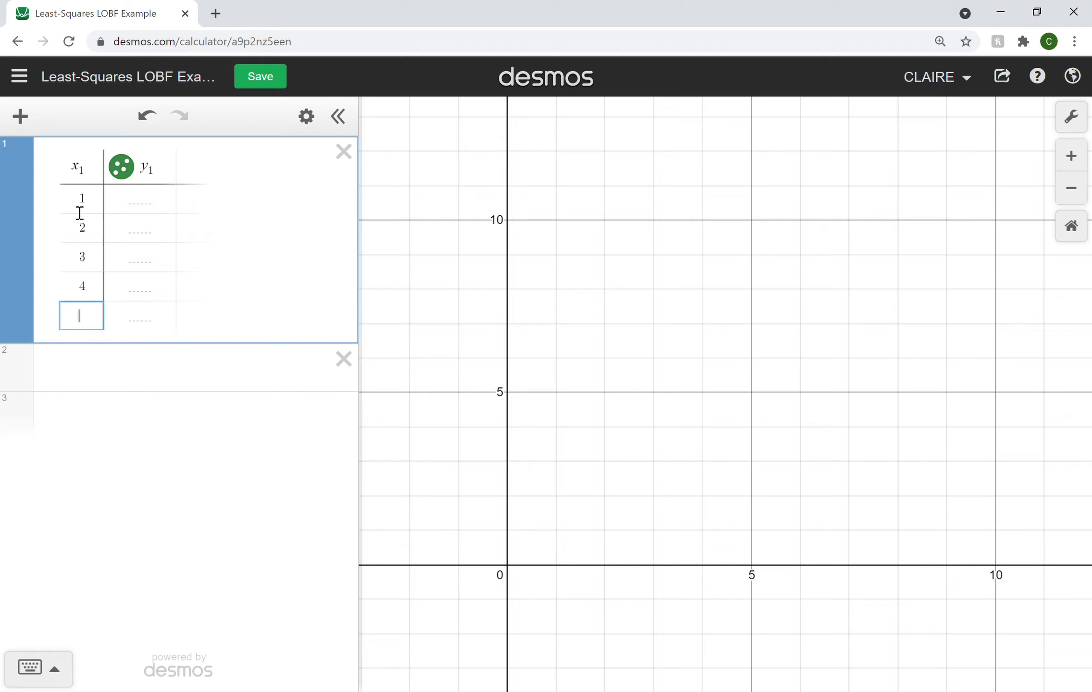
type("5")
Step: Fill the y₁ column with 4, 7, 5, 6 and 10 for x₁ values 1 through 5
left_click(141, 213)
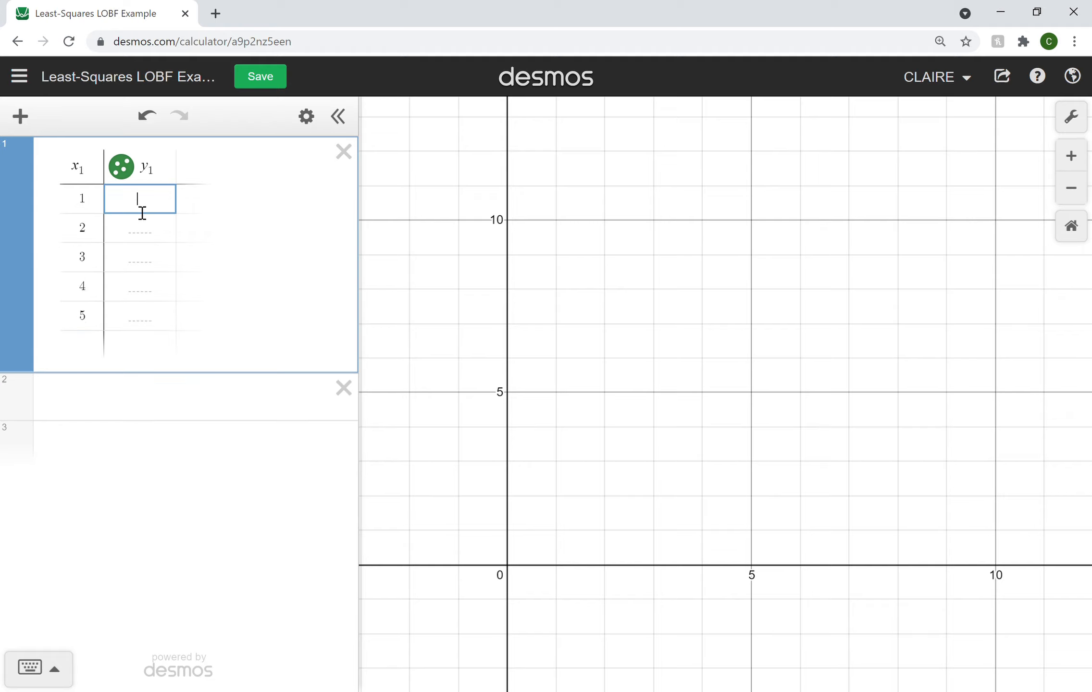
type("4")
key("Return")
type("7")
key("Return")
type("5")
key("Return")
type("6")
key("Return")
type("1")
type("0-")
key("BackSpace")
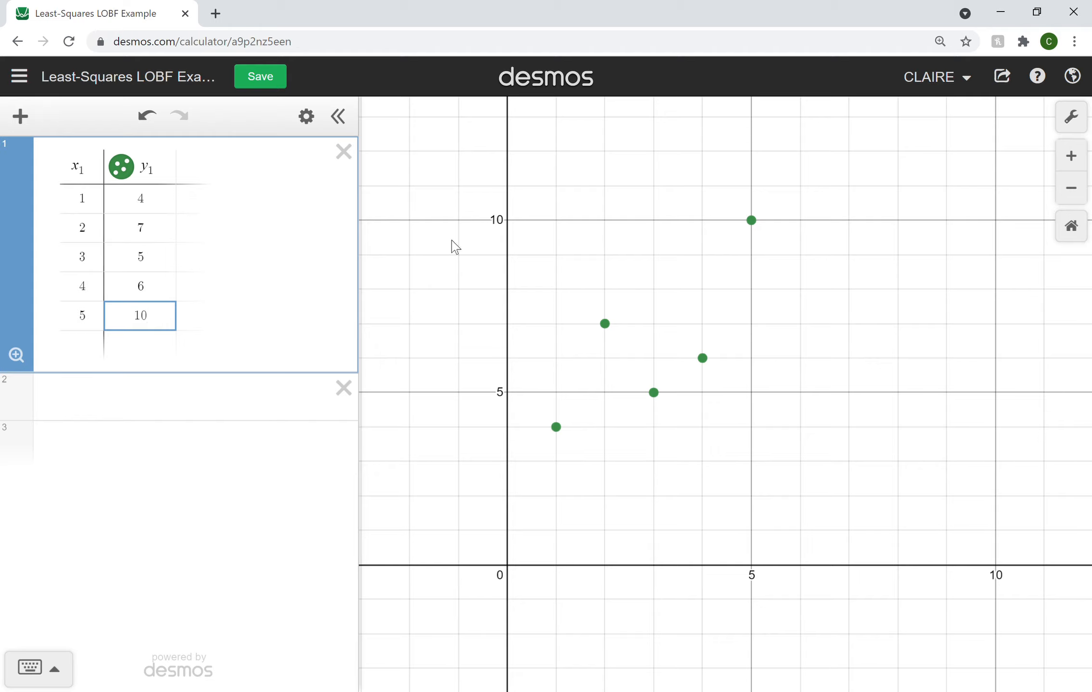
Step: Paste the copied data into the empty second expression as a table, and delete that duplicate table
left_click_drag(817, 336, 781, 310)
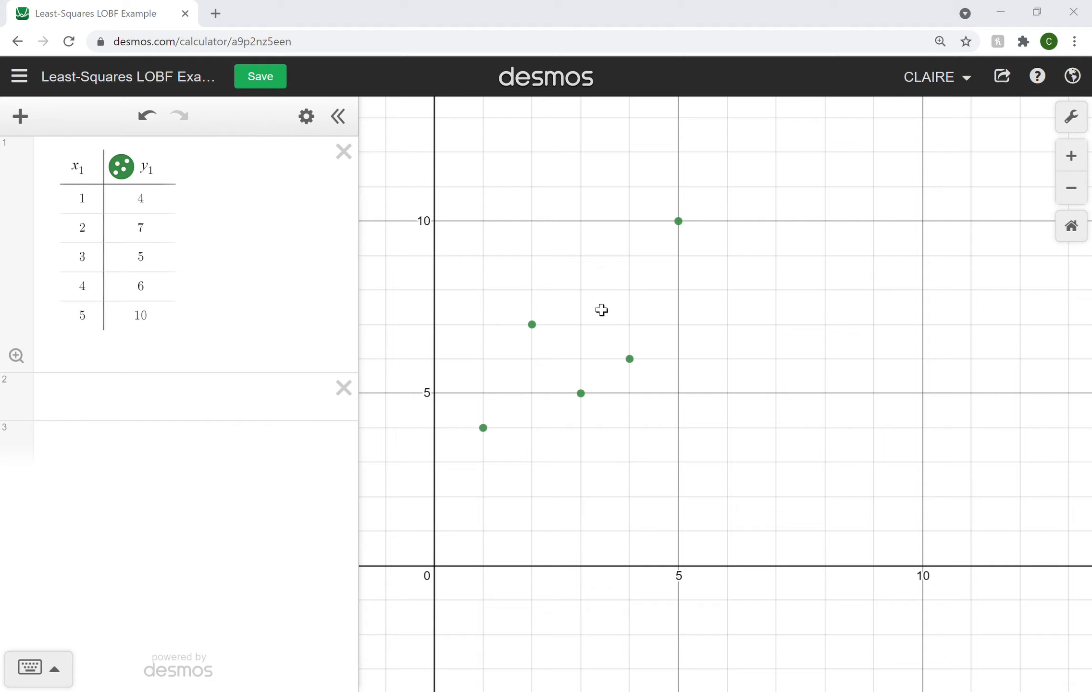
left_click(1020, 8)
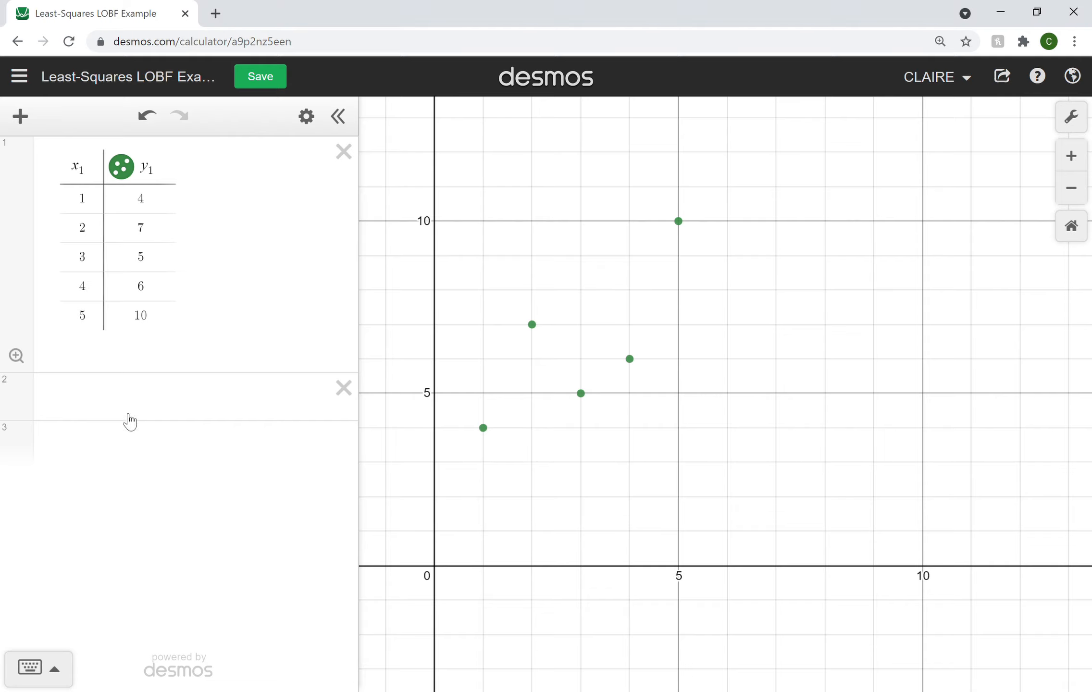
left_click(91, 408)
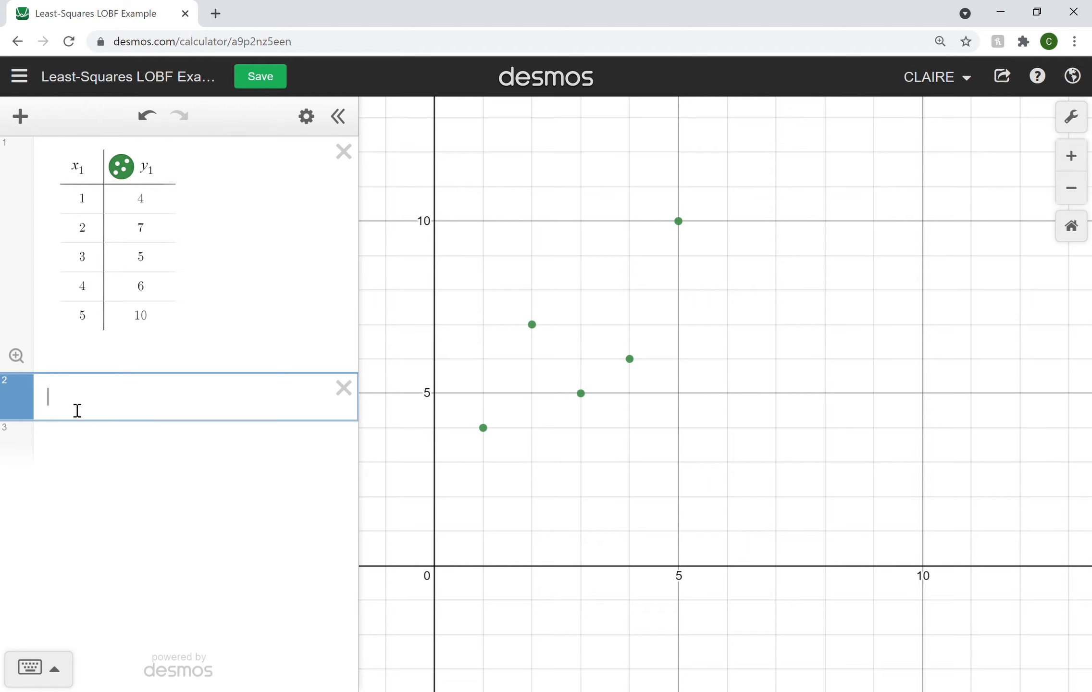
key("ctrl+v")
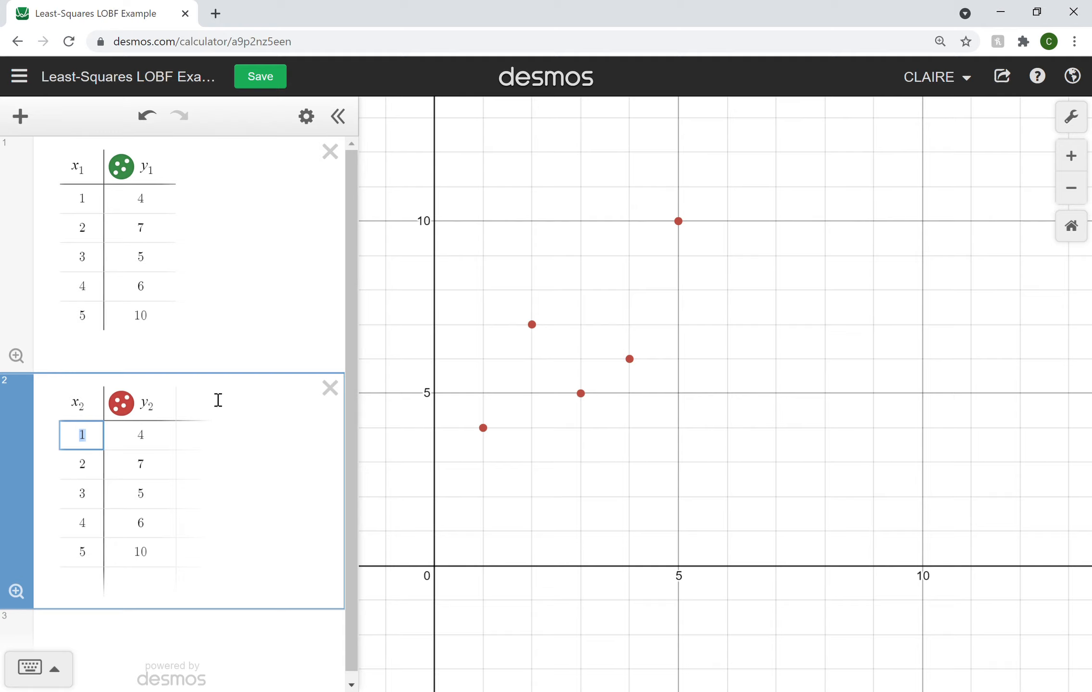
left_click(332, 389)
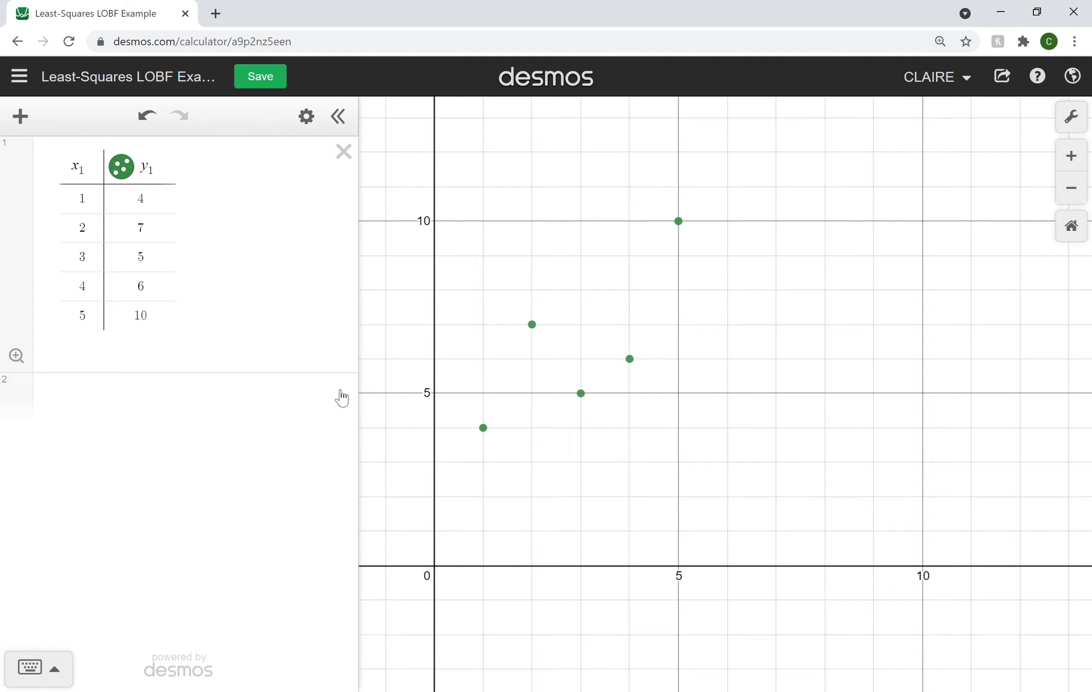
Step: Enter the general line equation y = mx + b as a new expression below the table
left_click(186, 389)
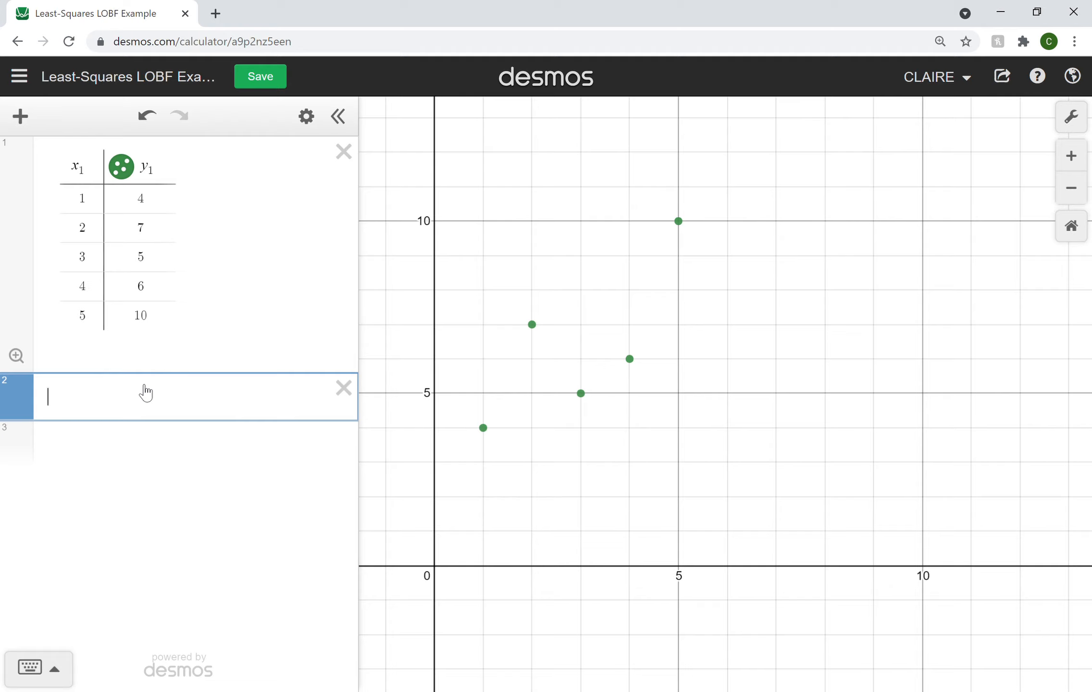
type("y")
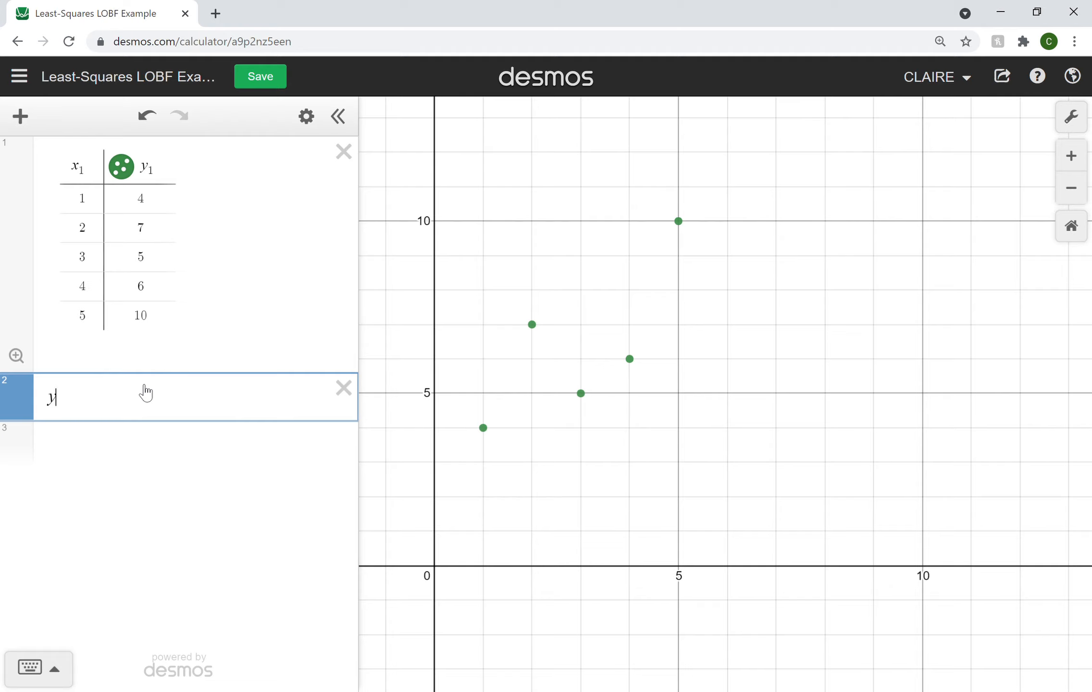
type(" = mx + b")
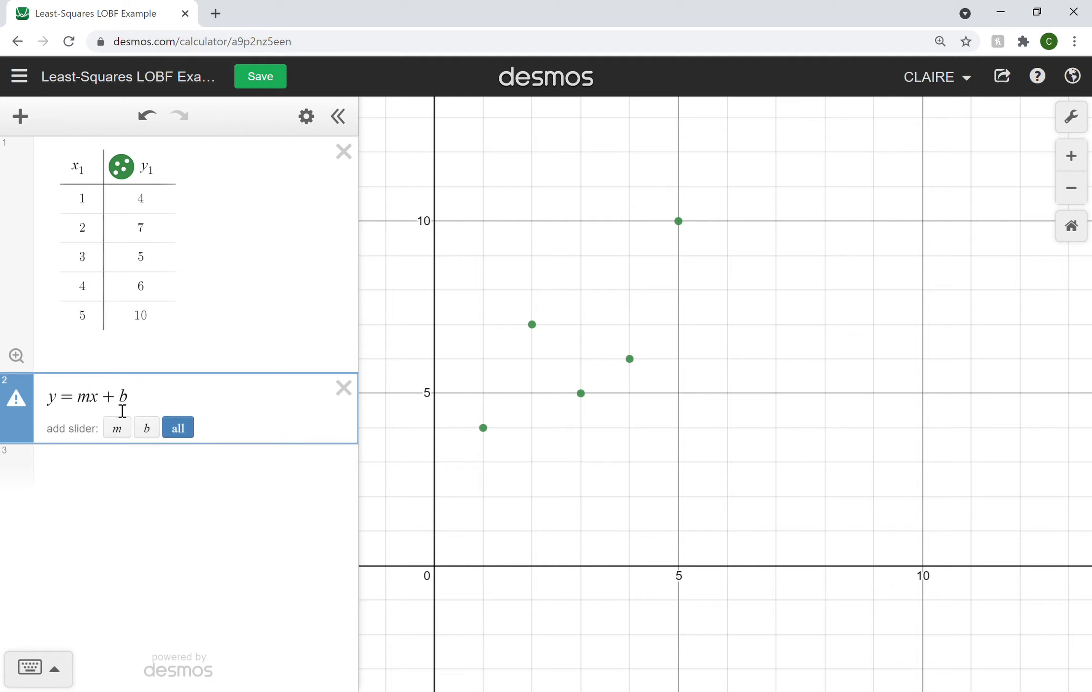
Step: Add the linear regression y₁ ~ mx₁ + b for the table data in a new expression
left_click(133, 463)
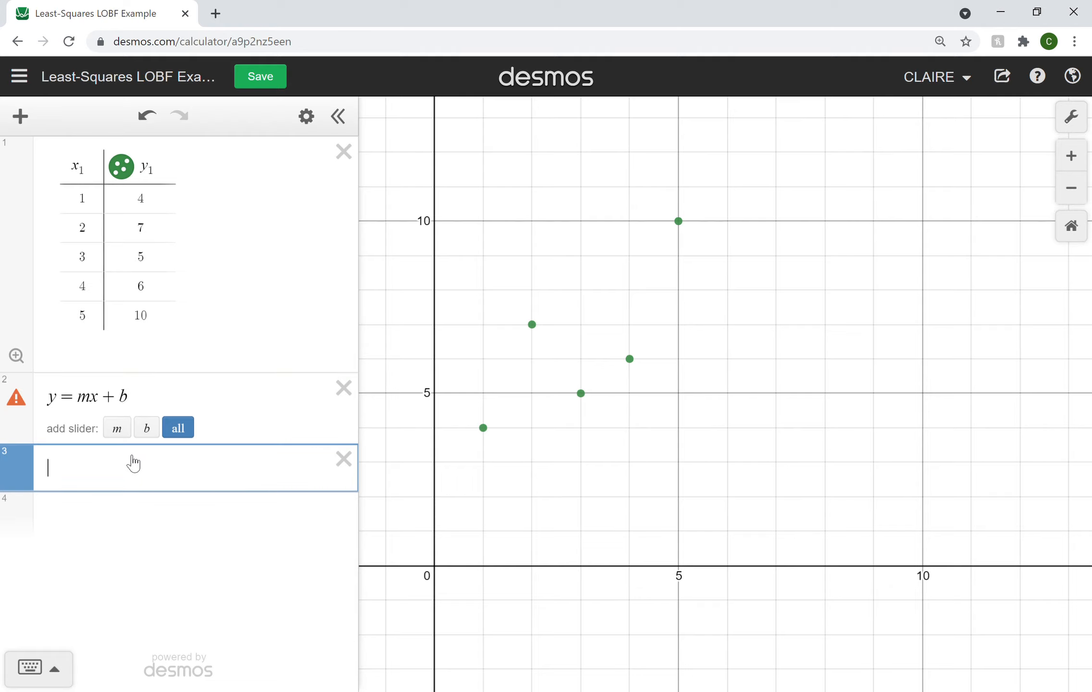
type("y_1")
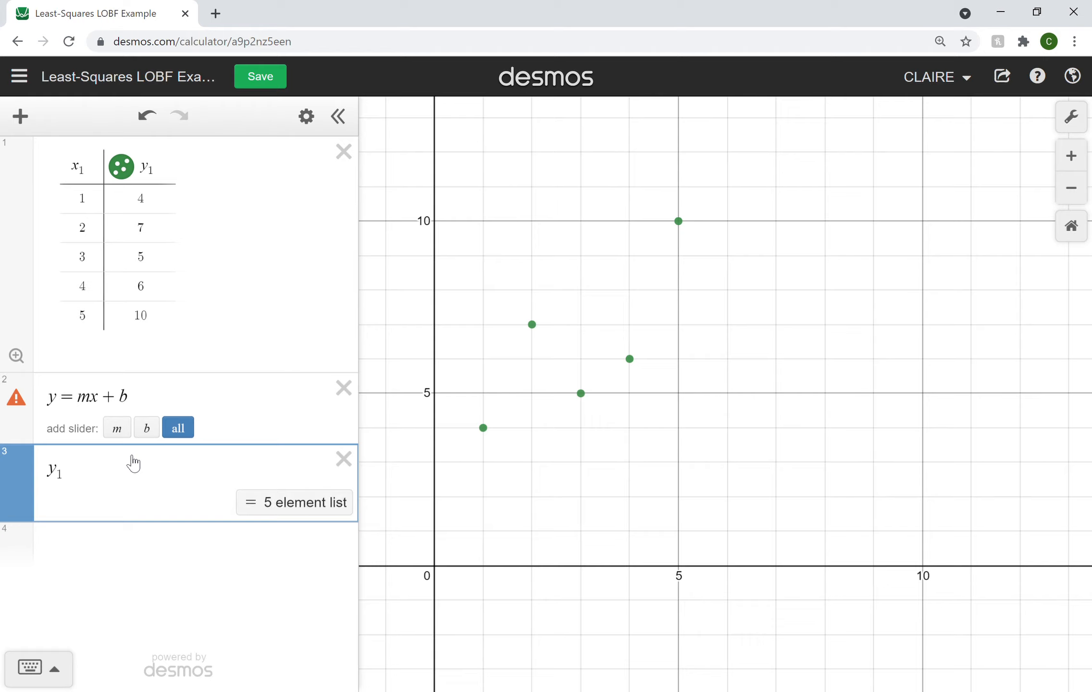
type("~m")
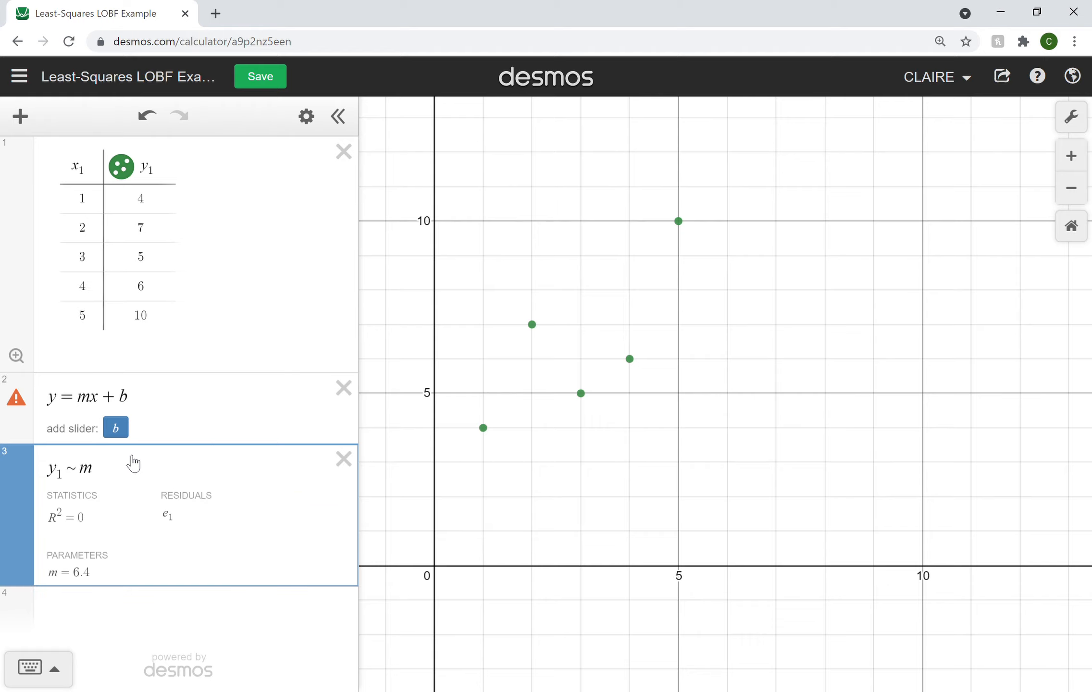
type("x_1+b")
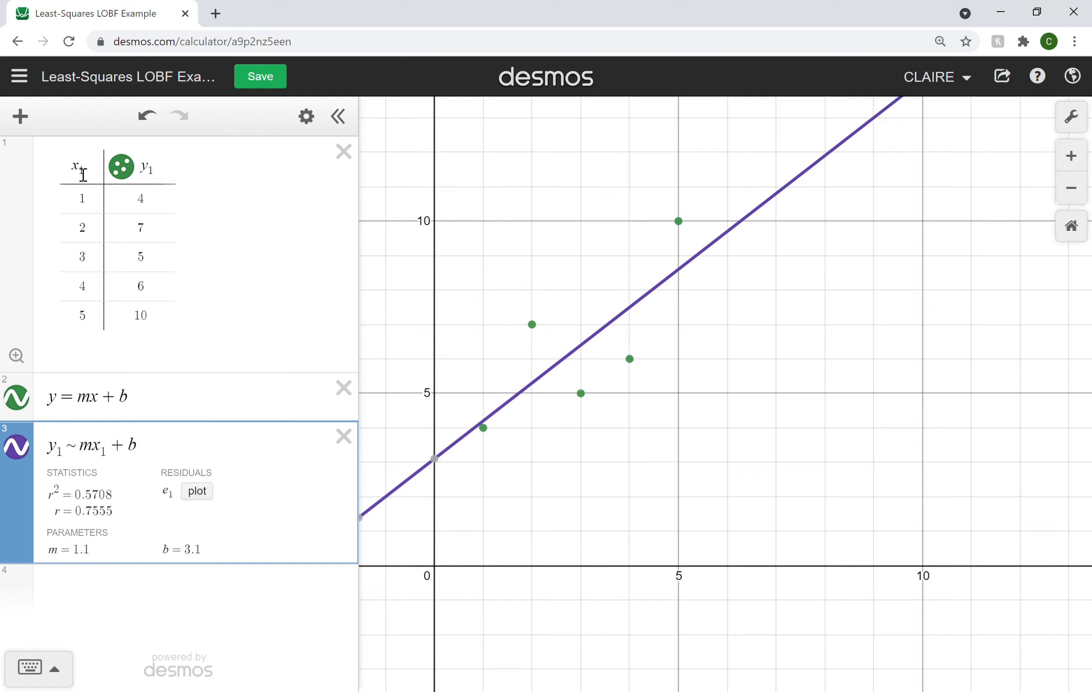
Step: Check the y-intercept of the regression line, and delete the separate y = mx + b expression
left_click(68, 455)
left_click_drag(68, 455, 59, 456)
left_click(152, 455)
mouse_move(446, 458)
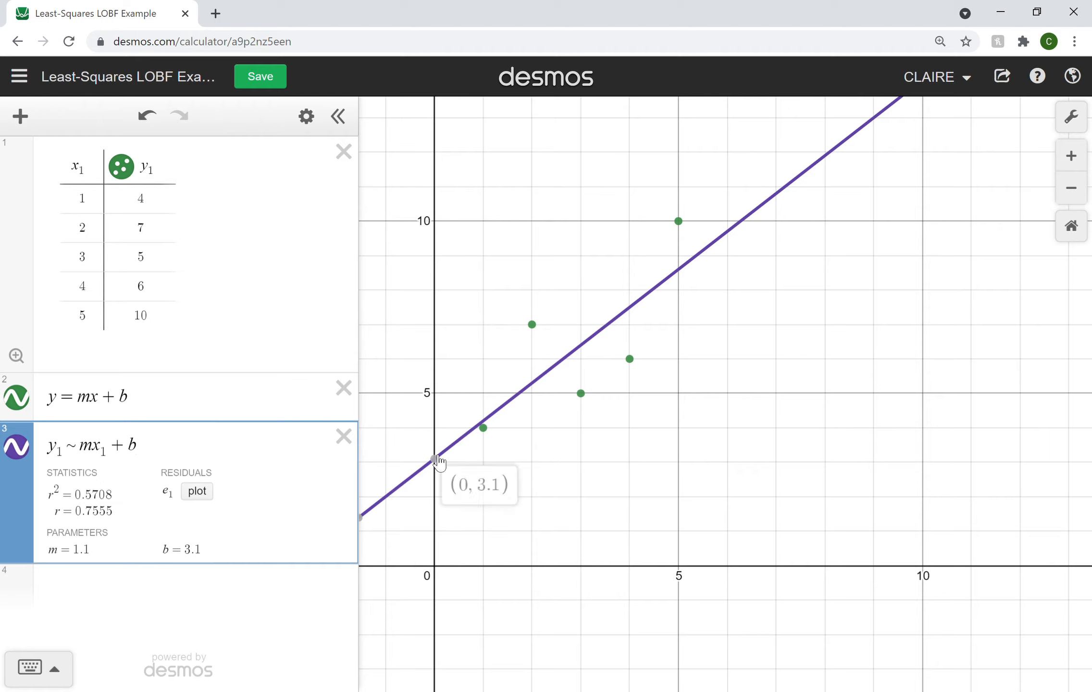
left_click(342, 387)
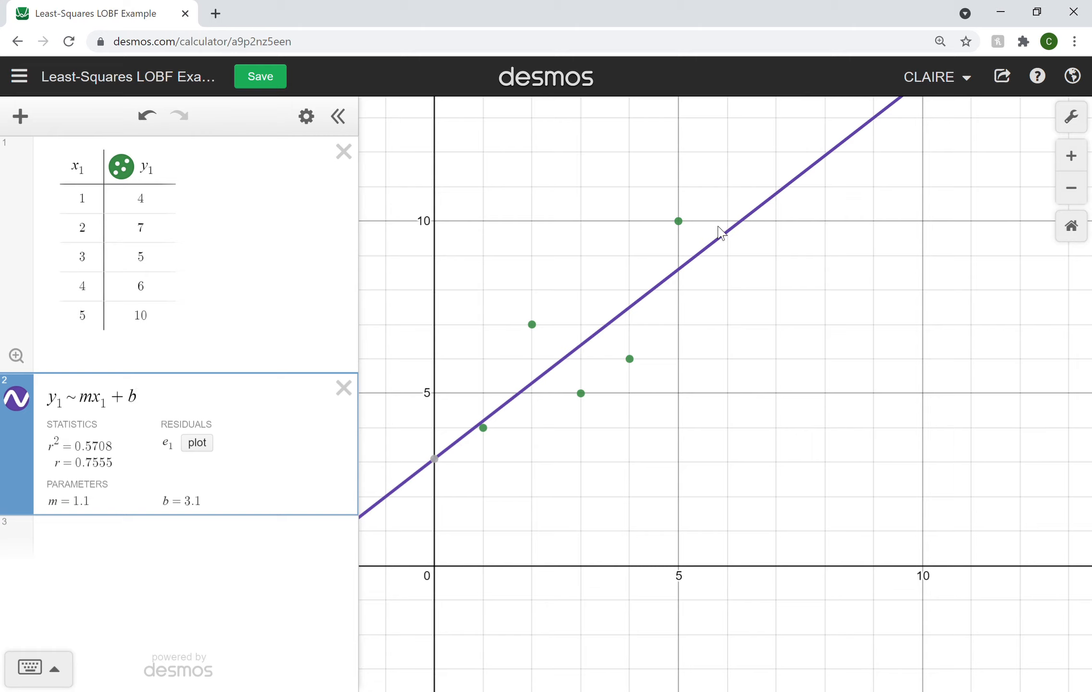
Step: Add a second regression y₁ ~ mx₁ that forces the line through the origin, and check its intercept point
left_click(523, 432)
left_click(161, 529)
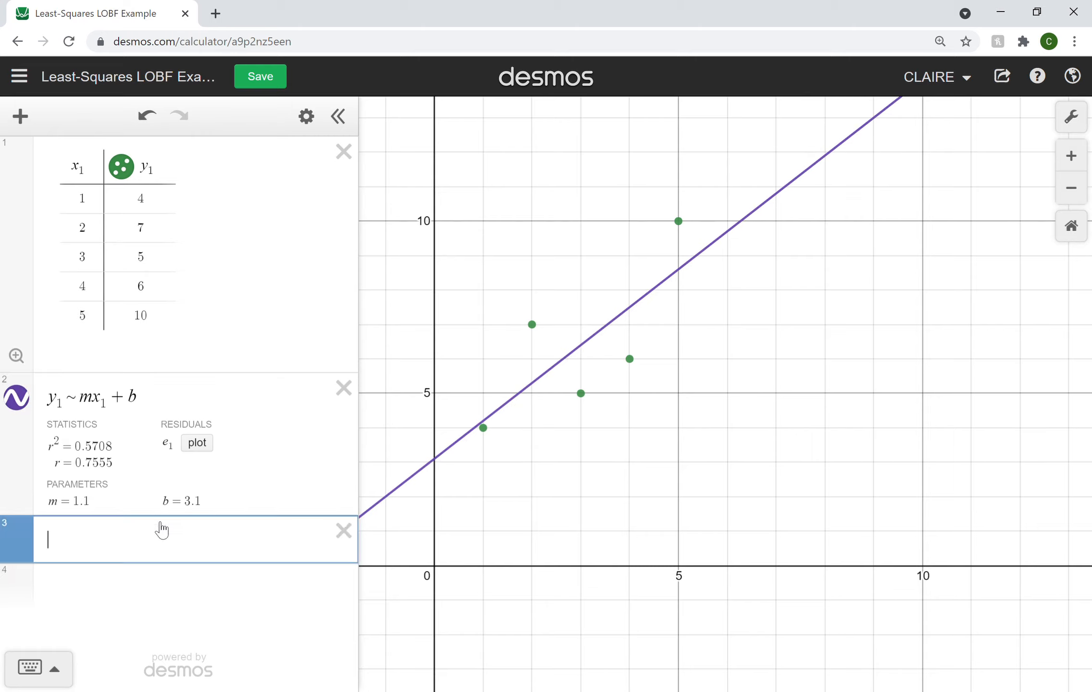
type("y1")
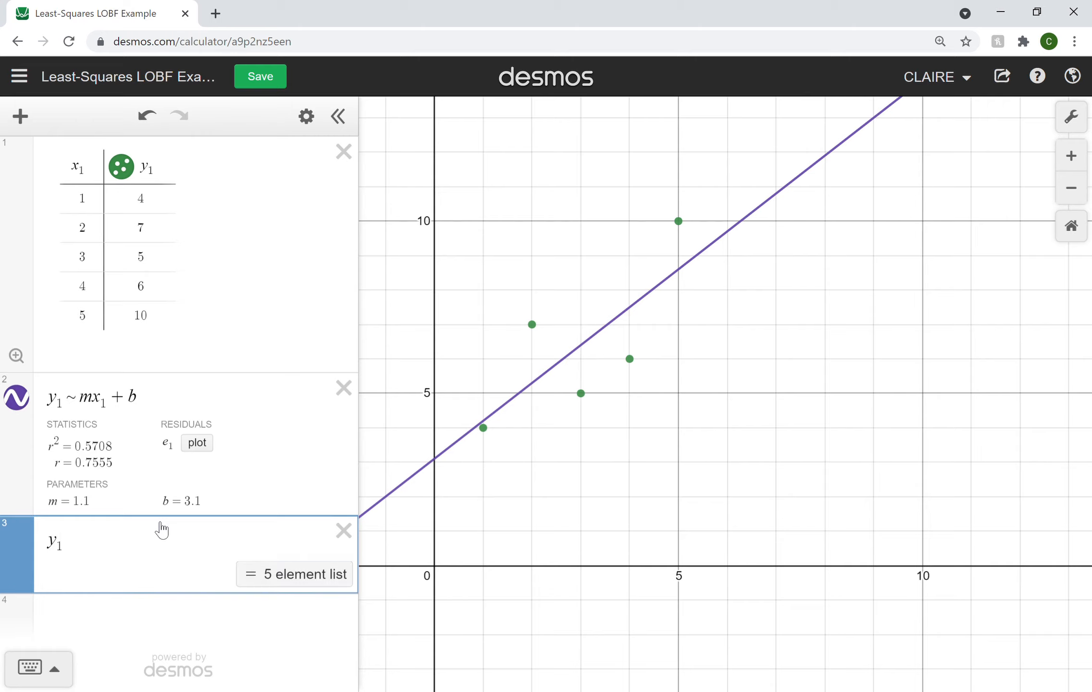
type("~mx1")
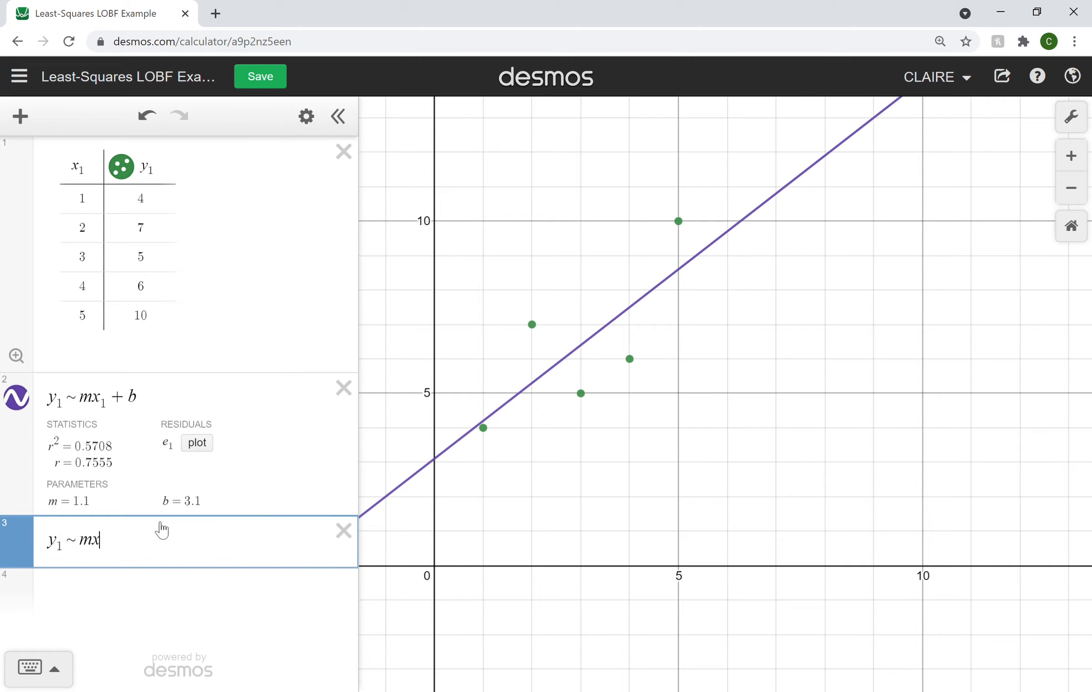
mouse_move(437, 576)
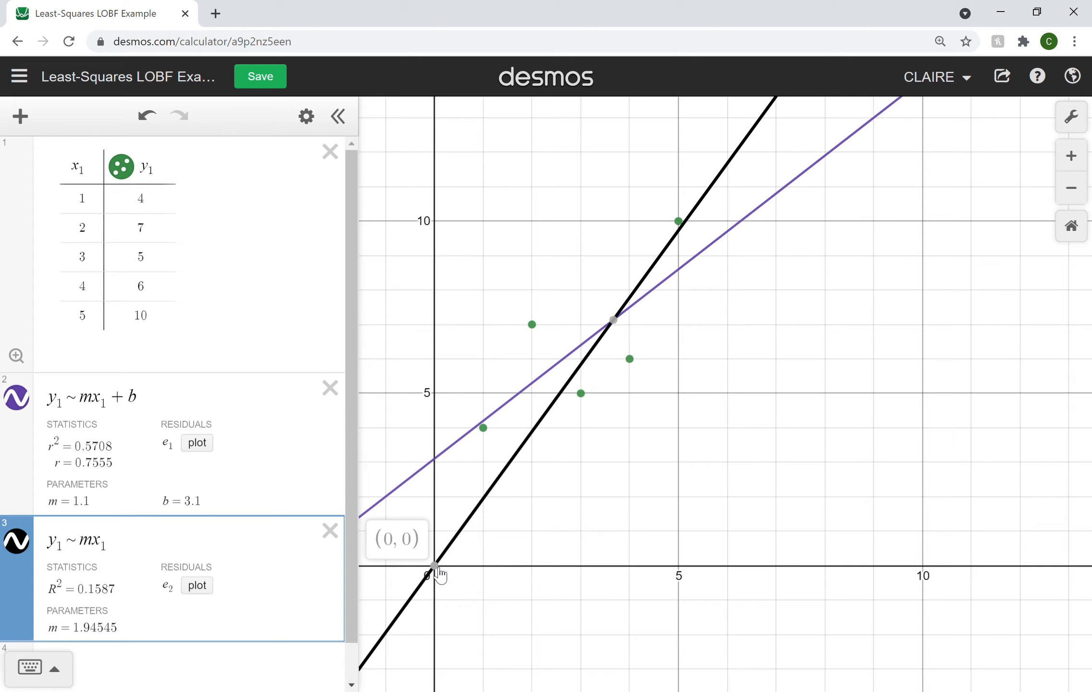
Step: Hide both regression lines and the first table's points from the graph
scroll(144, 483, "down", 1)
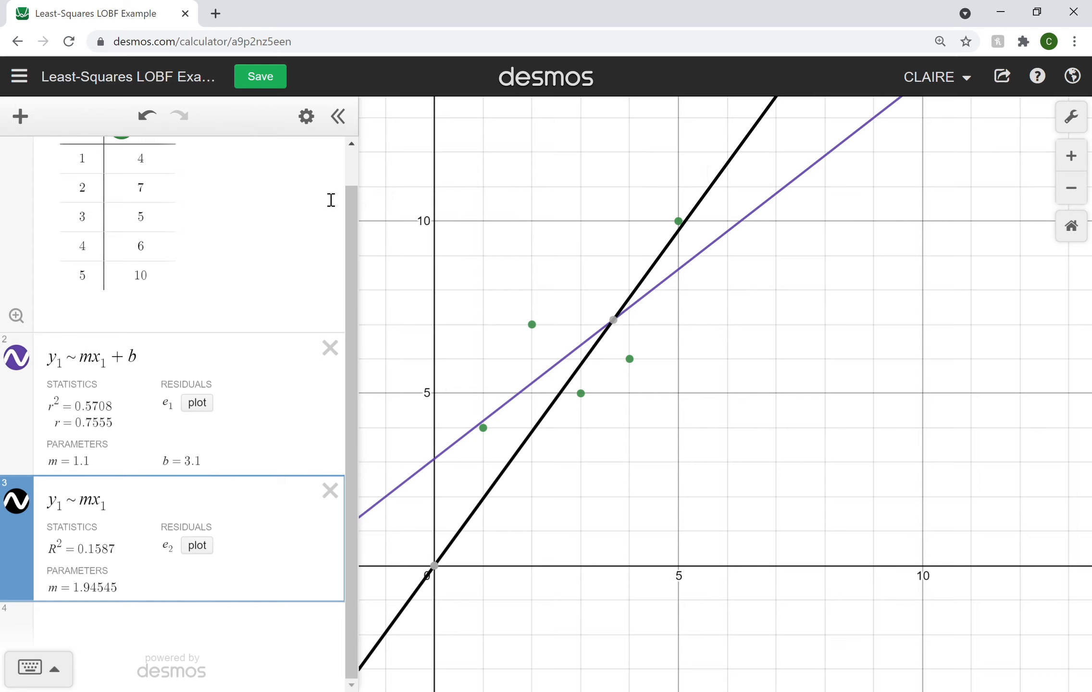
scroll(331, 200, "up", 1)
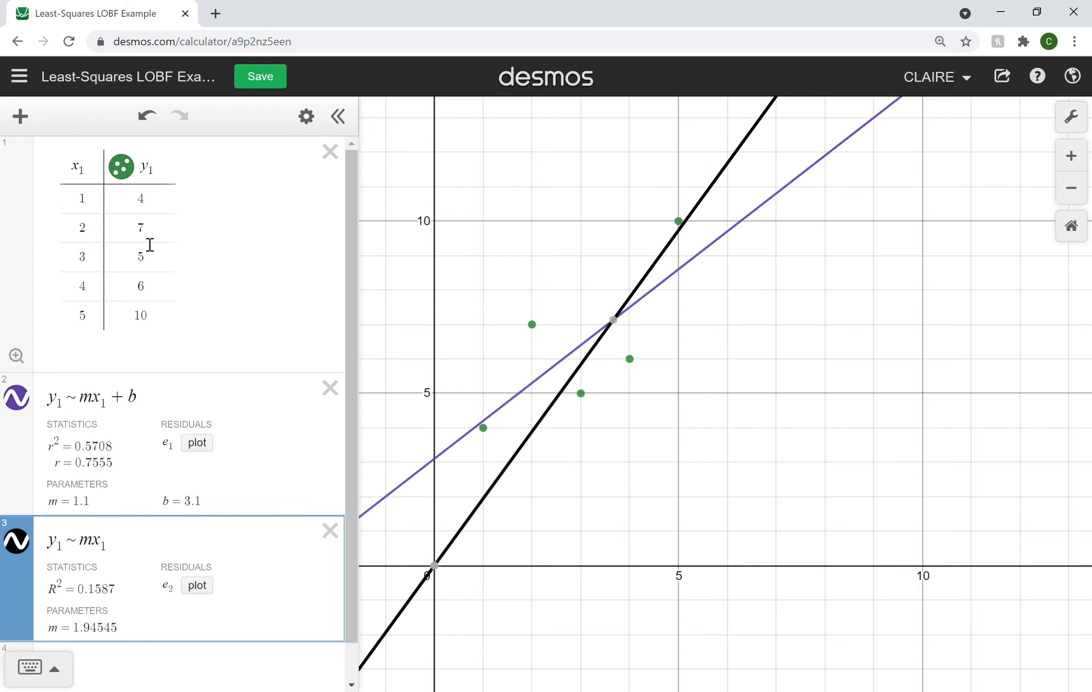
scroll(157, 312, "down", 1)
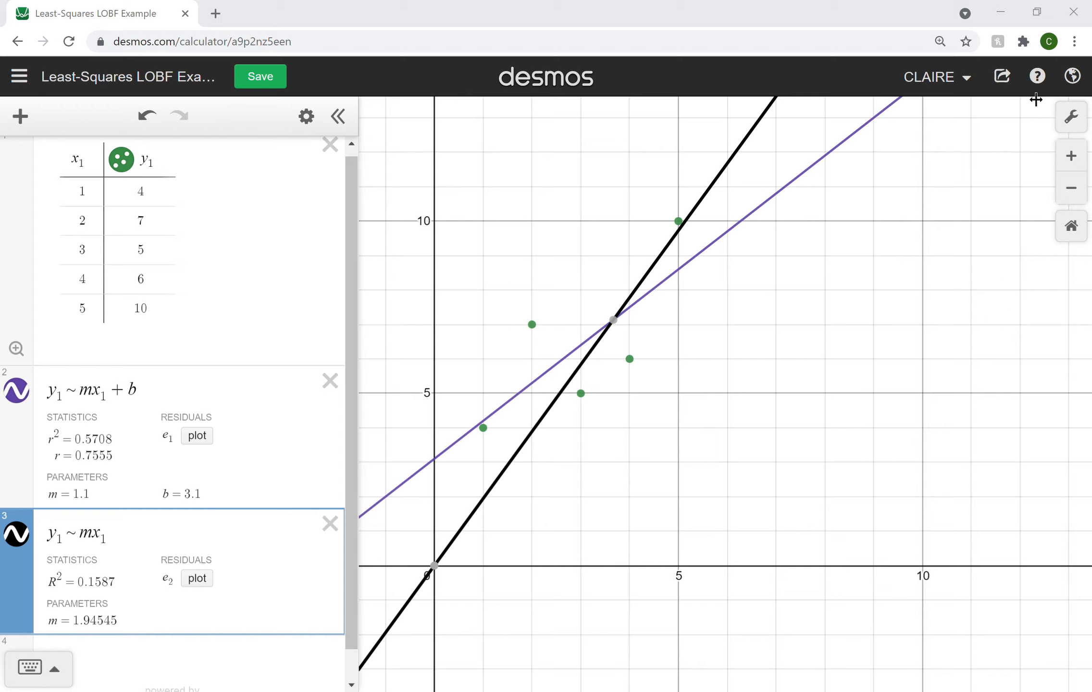
left_click(17, 390)
left_click(17, 534)
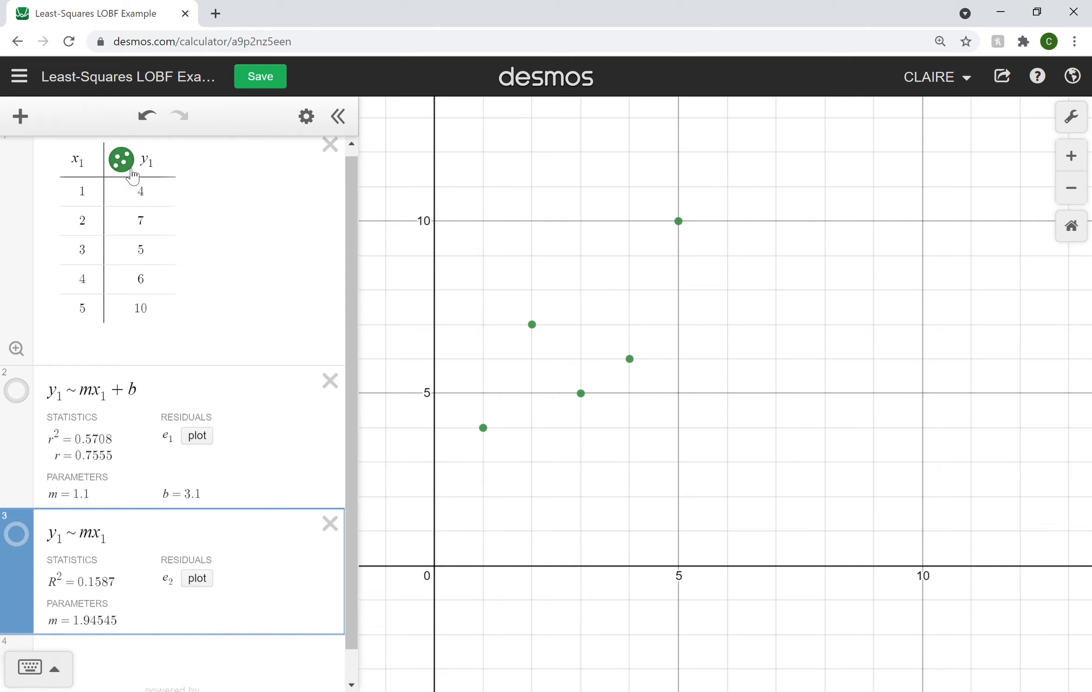
left_click(121, 160)
Step: Paste the second data set as a new table with the points (4, 3), (7, 2), (5, 1) and (6, 4)
scroll(181, 584, "down", 1)
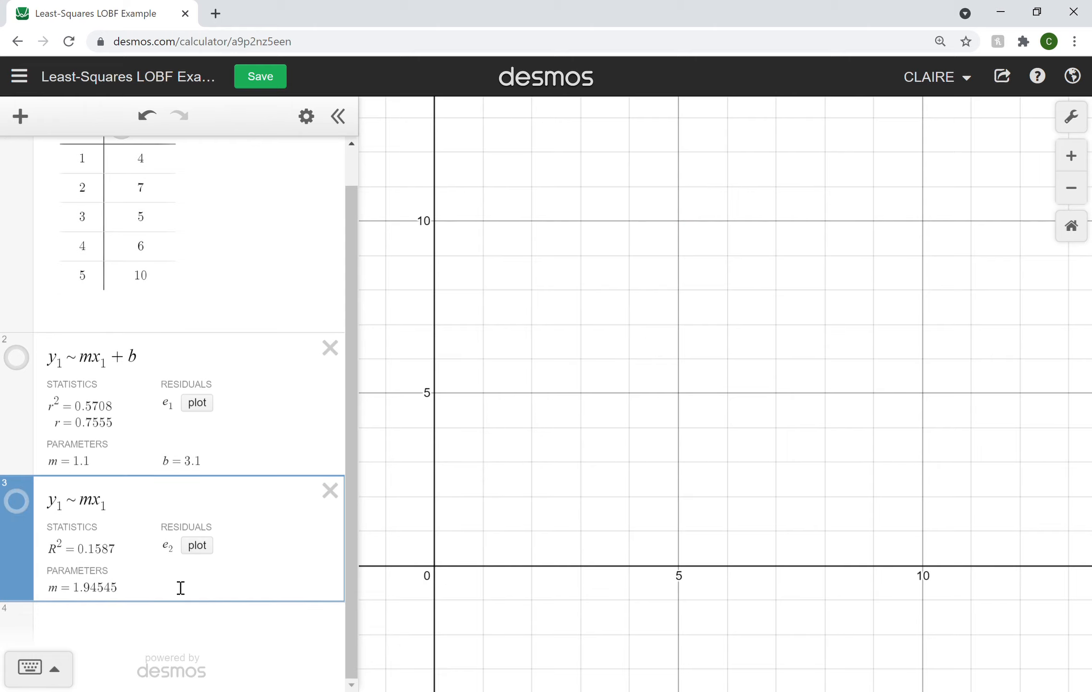
left_click(131, 620)
type("4\t3 7\t2 5\t1 6\t4")
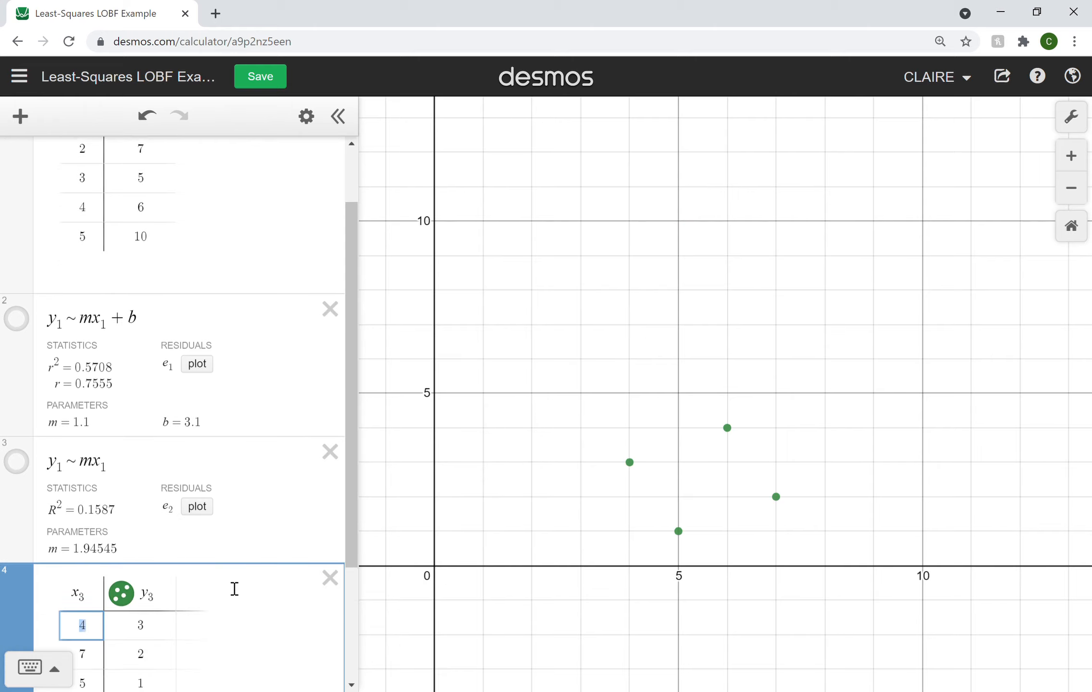
scroll(234, 589, "down", 5)
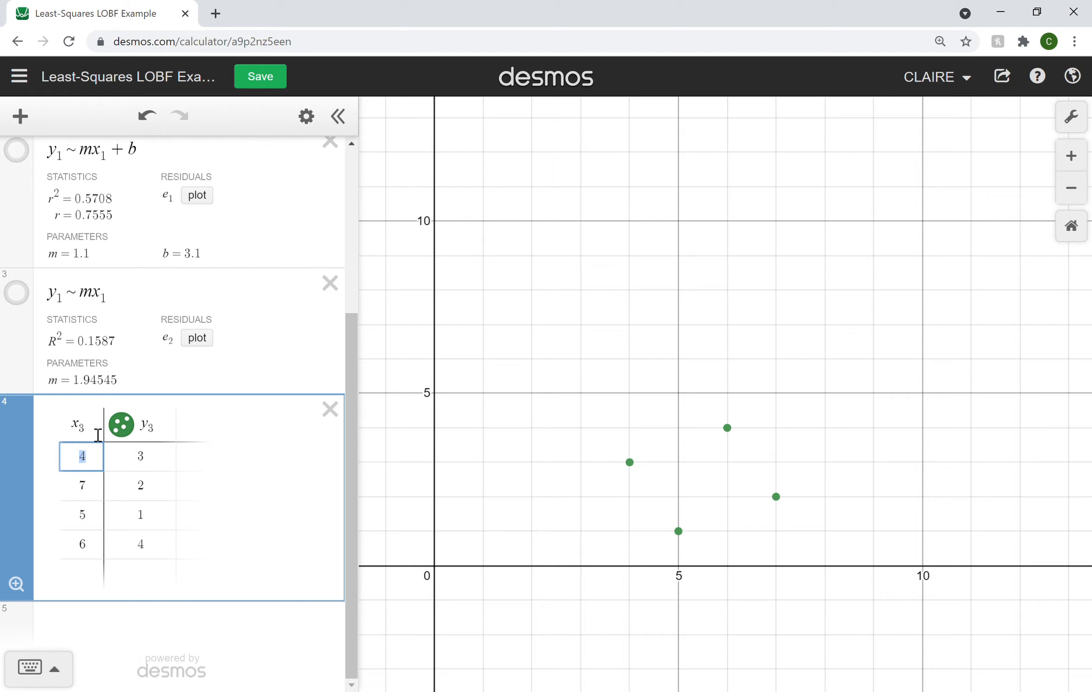
Step: Fit the new table with the regression y₃ ~ mx₃ + b, and remove the + b term to force it through the origin
left_click(135, 619)
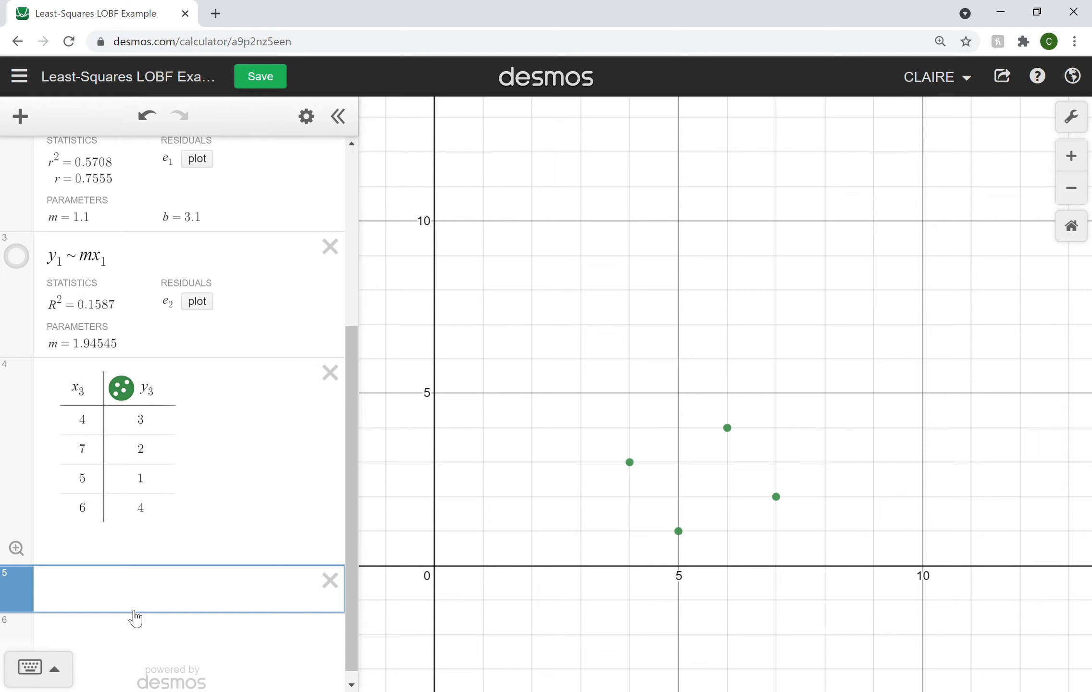
type("y_3")
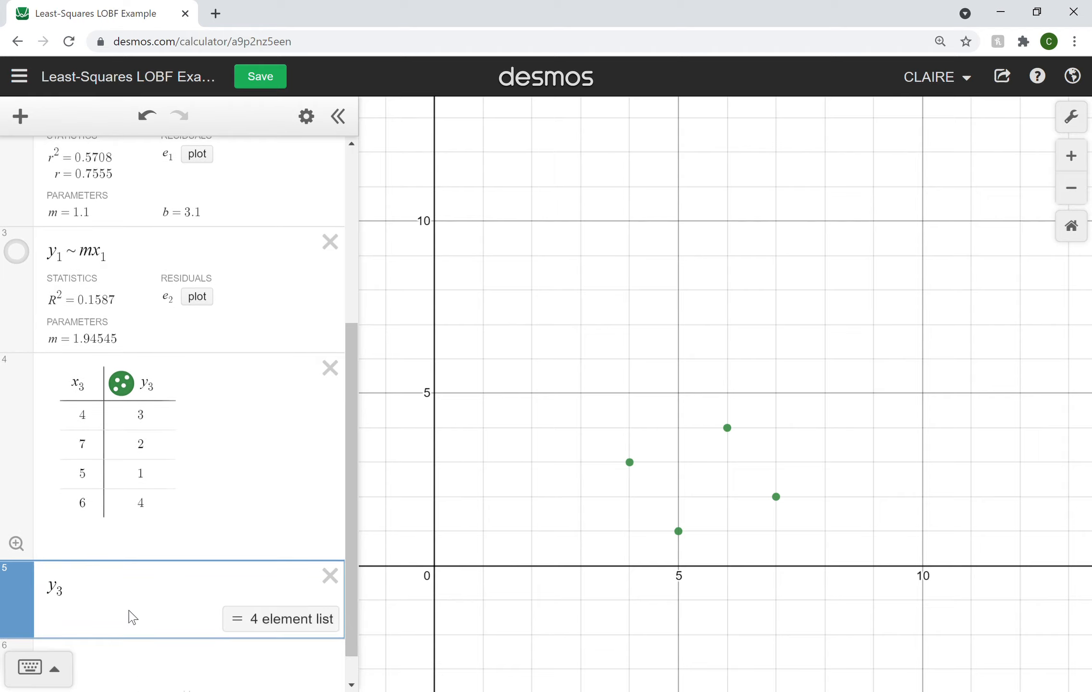
type("~mx_3")
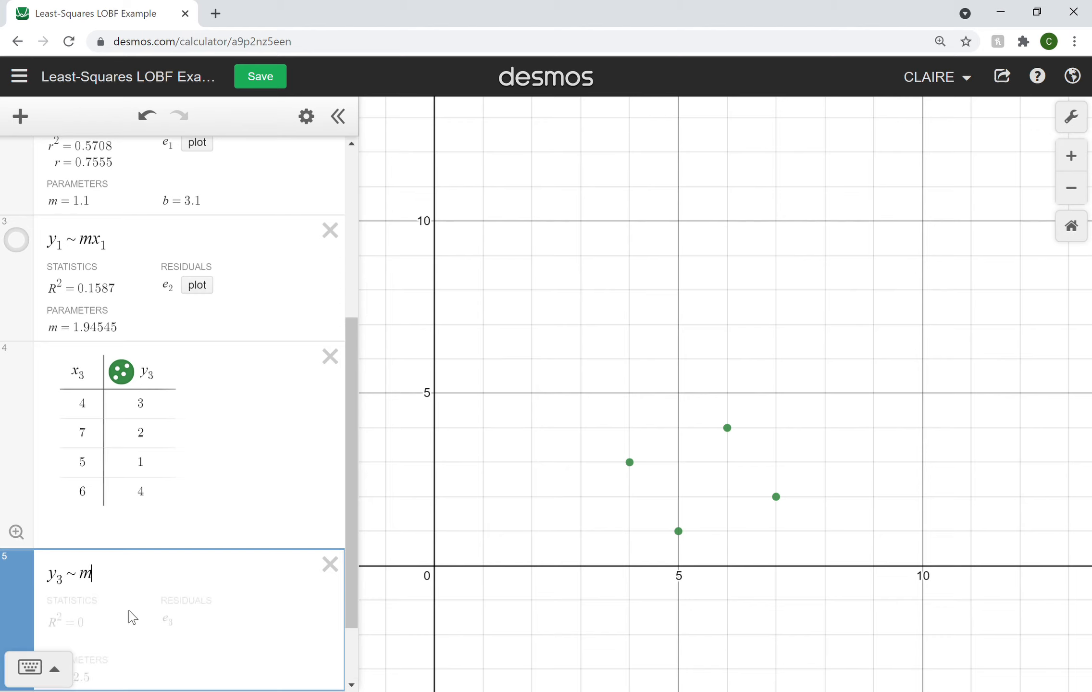
type("+b")
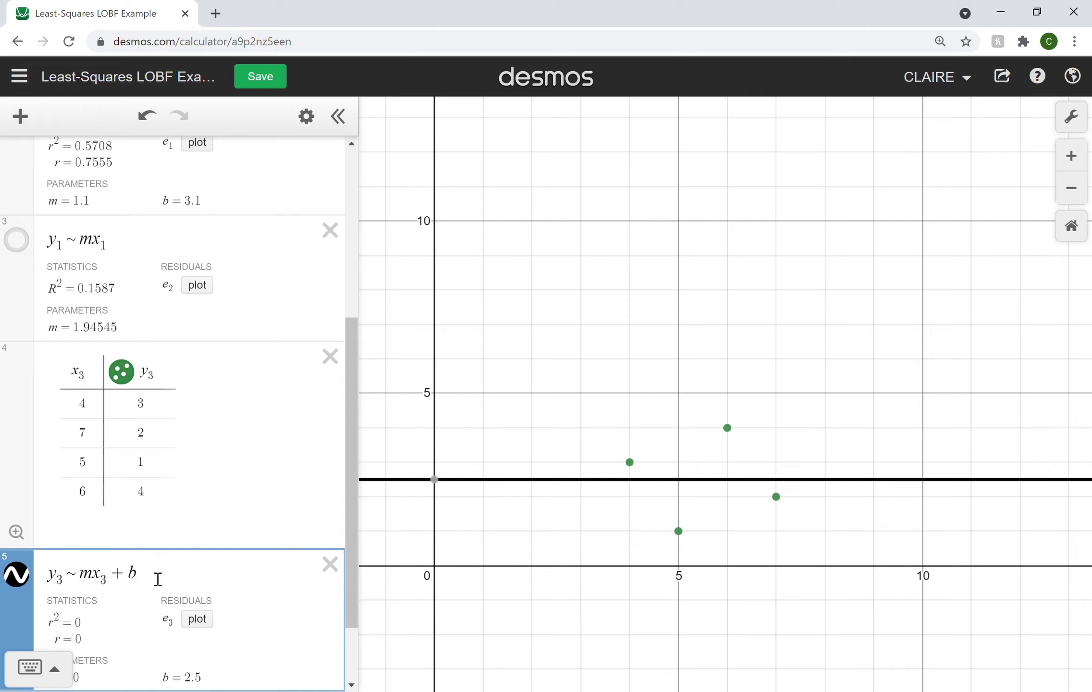
key("BackSpace")
key("BackSpace")
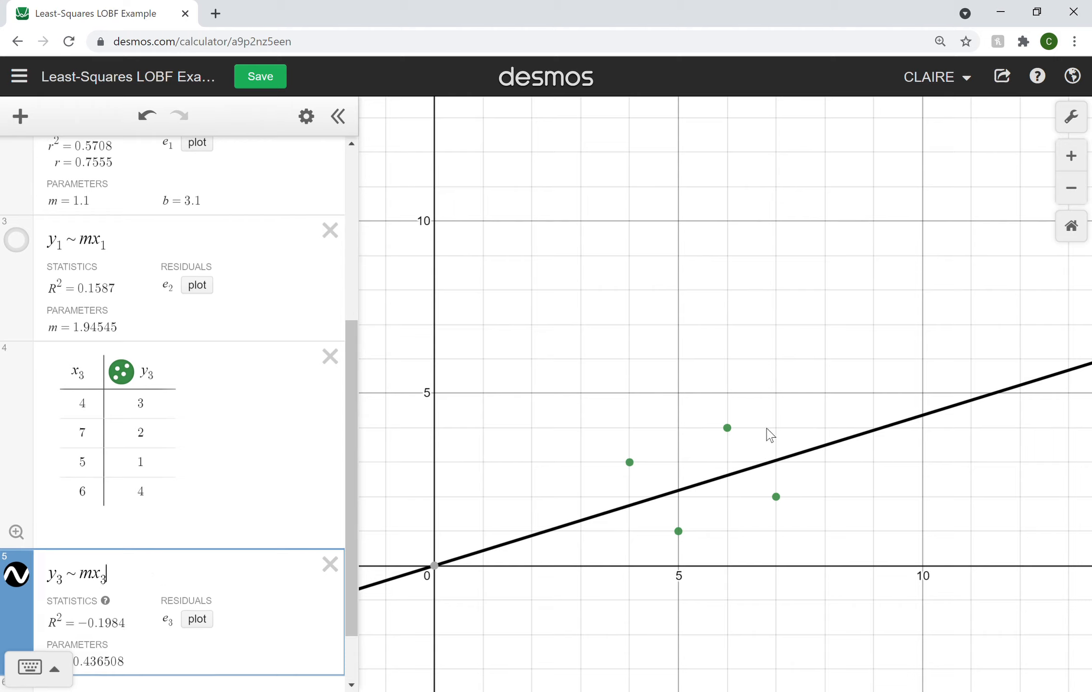
Step: Label the graph's x-axis "Time (s)" and its y-axis "Population"
left_click(1079, 119)
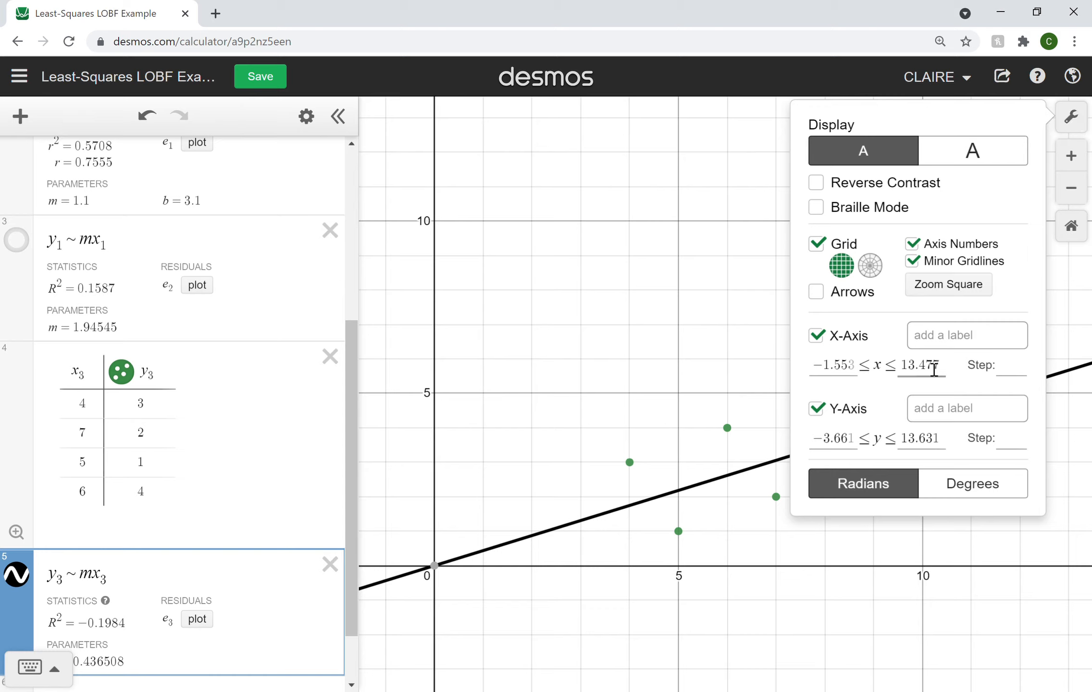
left_click(950, 345)
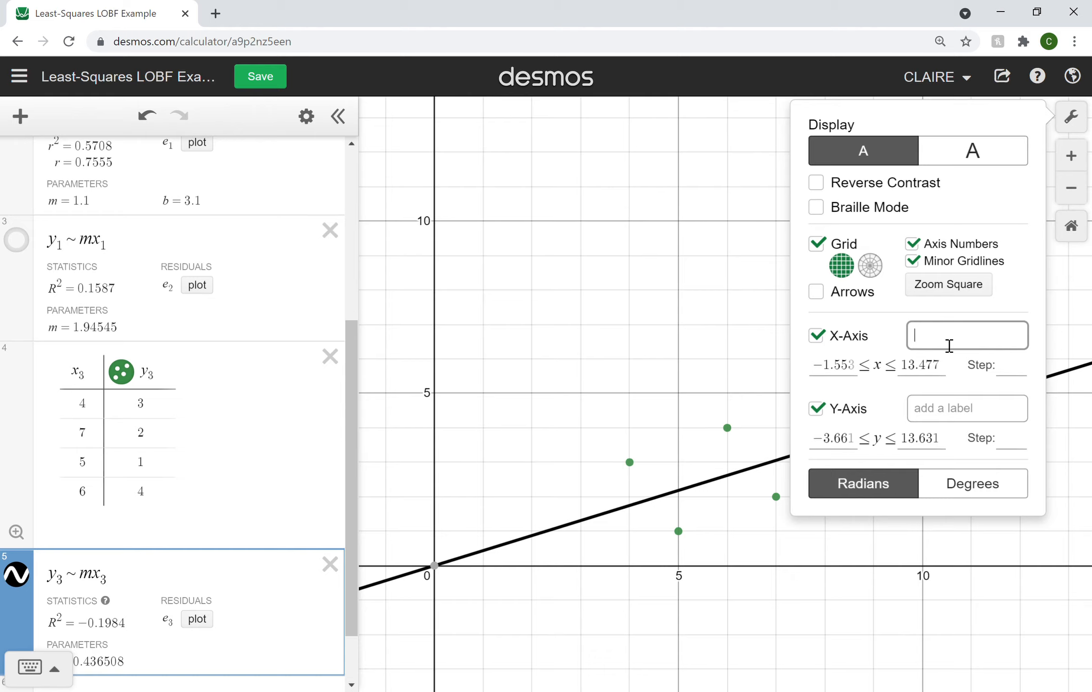
type("Time (s)")
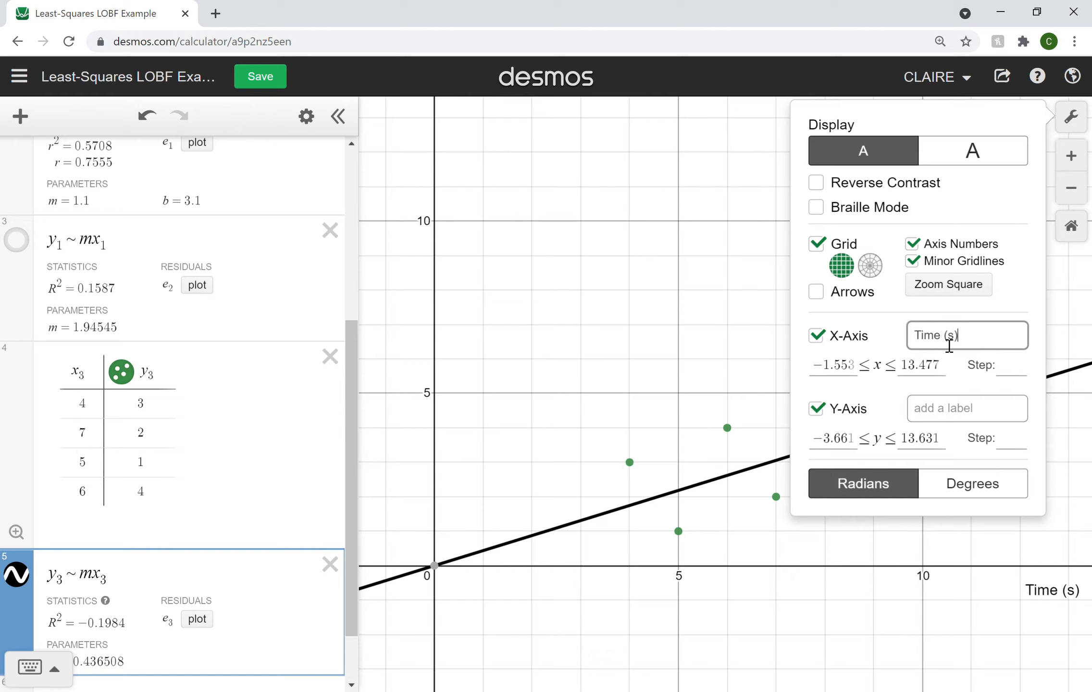
left_click(952, 421)
type("Population")
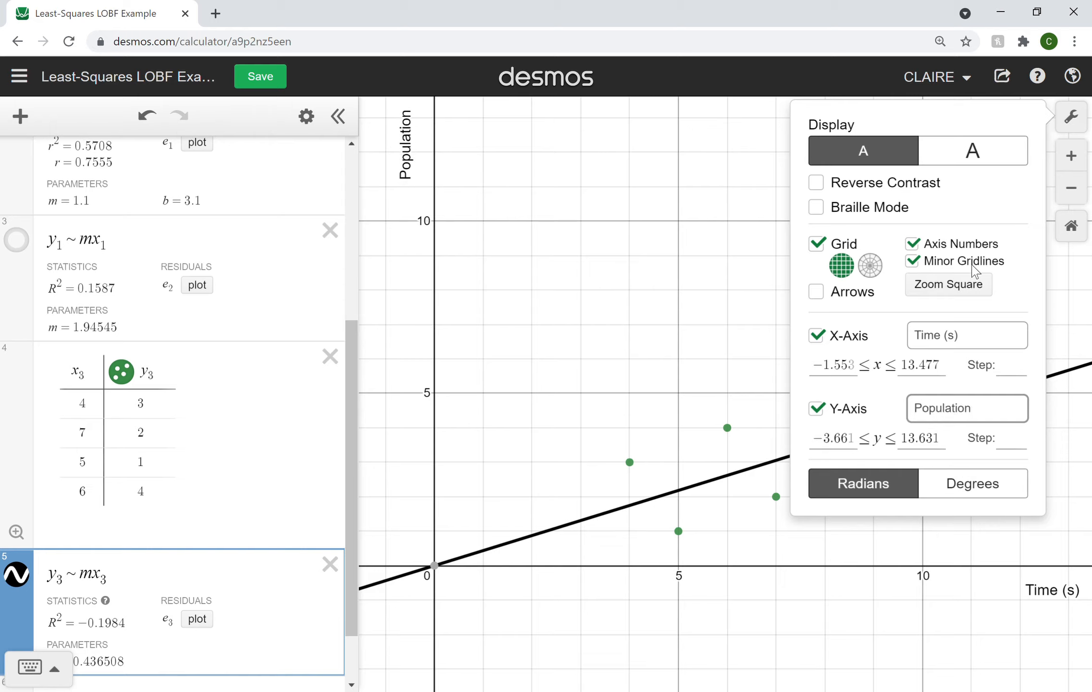
left_click(1074, 117)
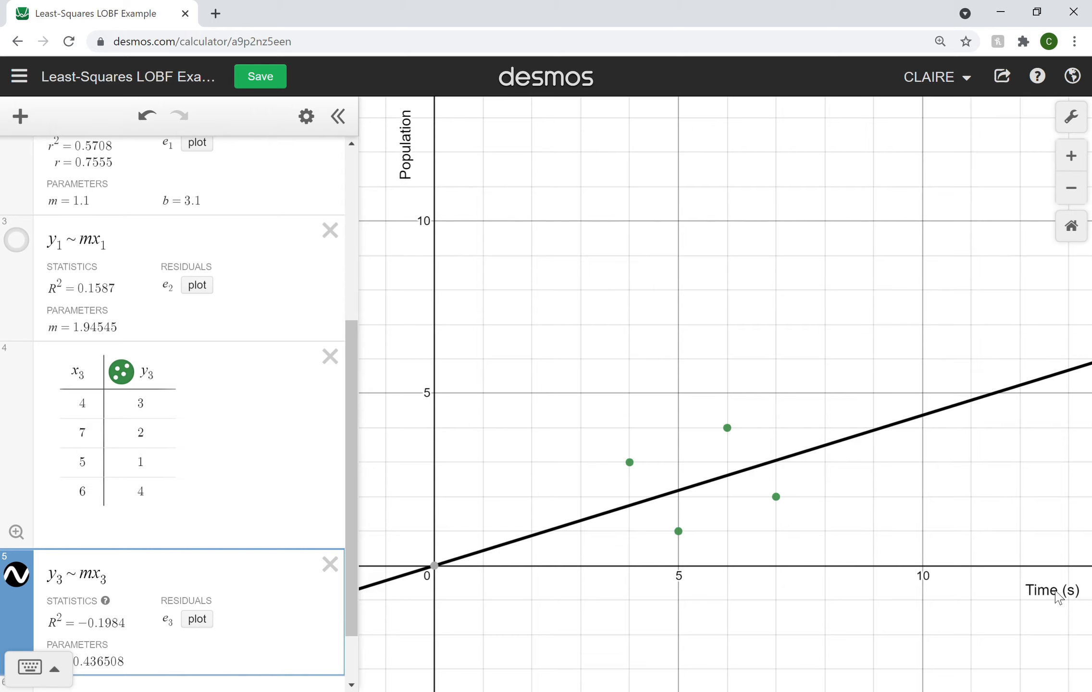
Step: Add trailing spaces to both axis labels so that they sit nearer the middle of their axes
left_click_drag(956, 509, 1030, 498)
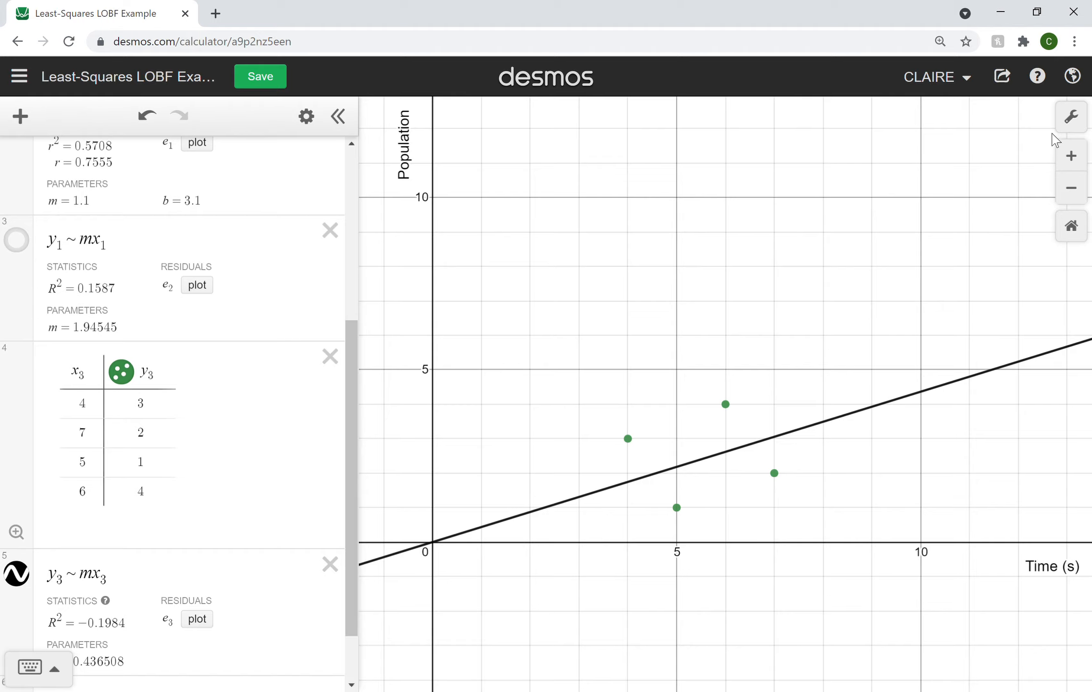
left_click(1078, 121)
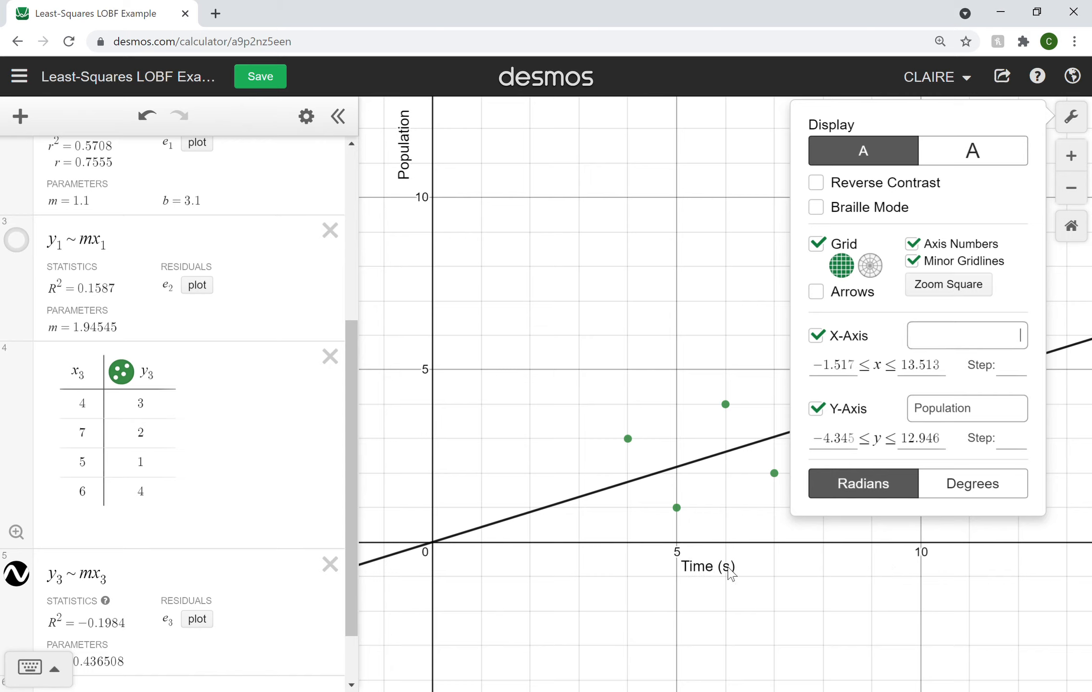
left_click(1000, 421)
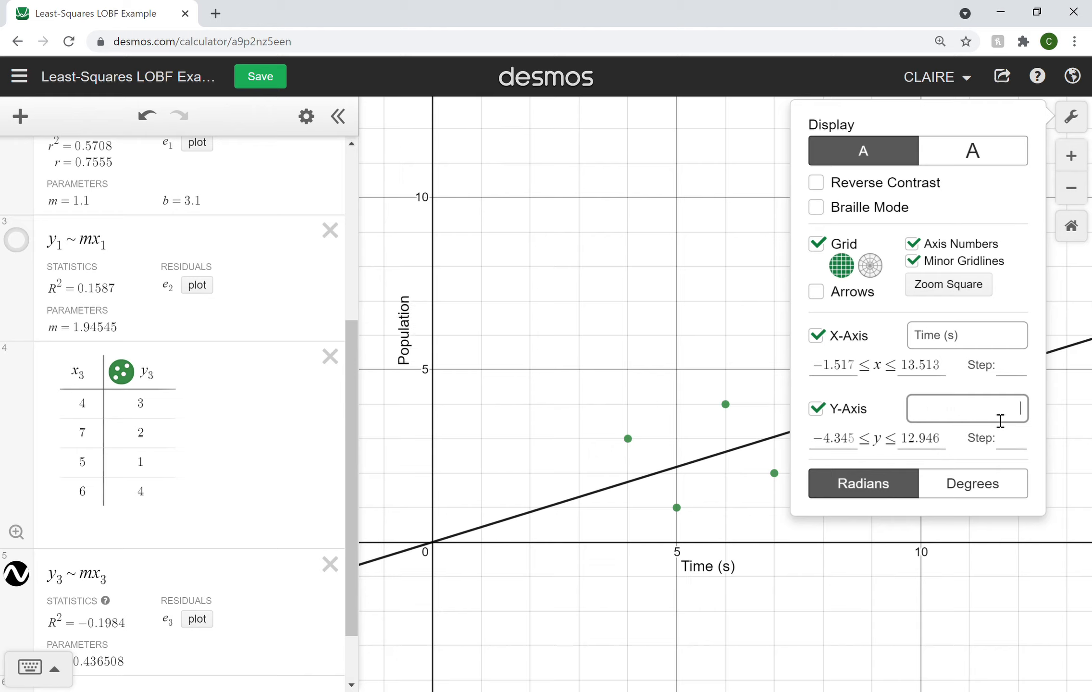
left_click(1072, 116)
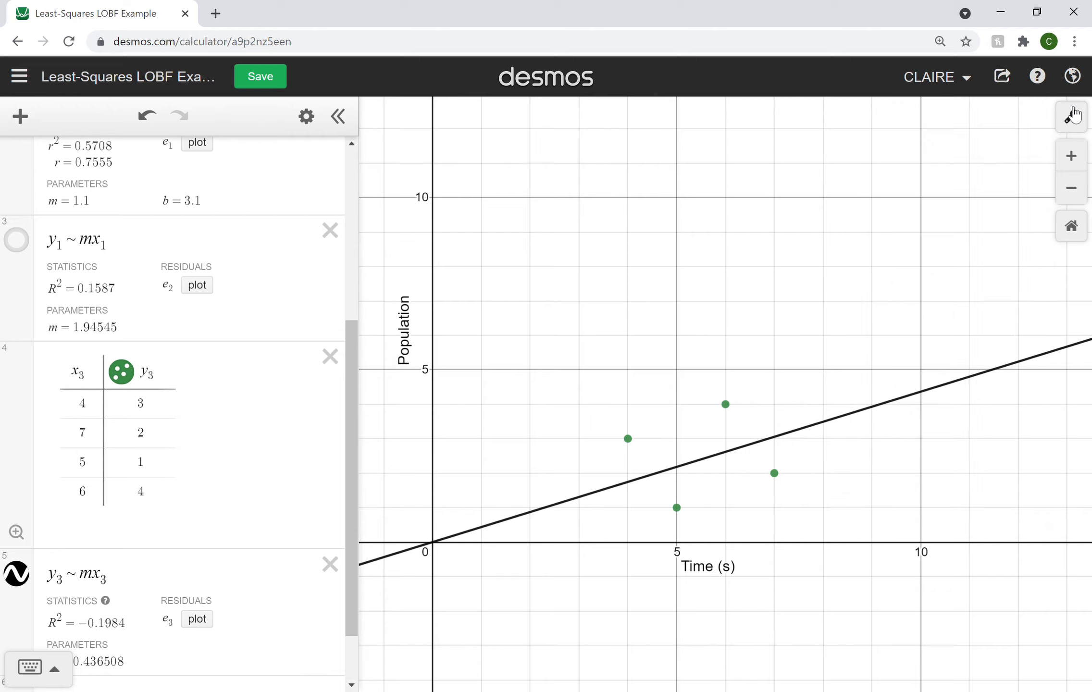